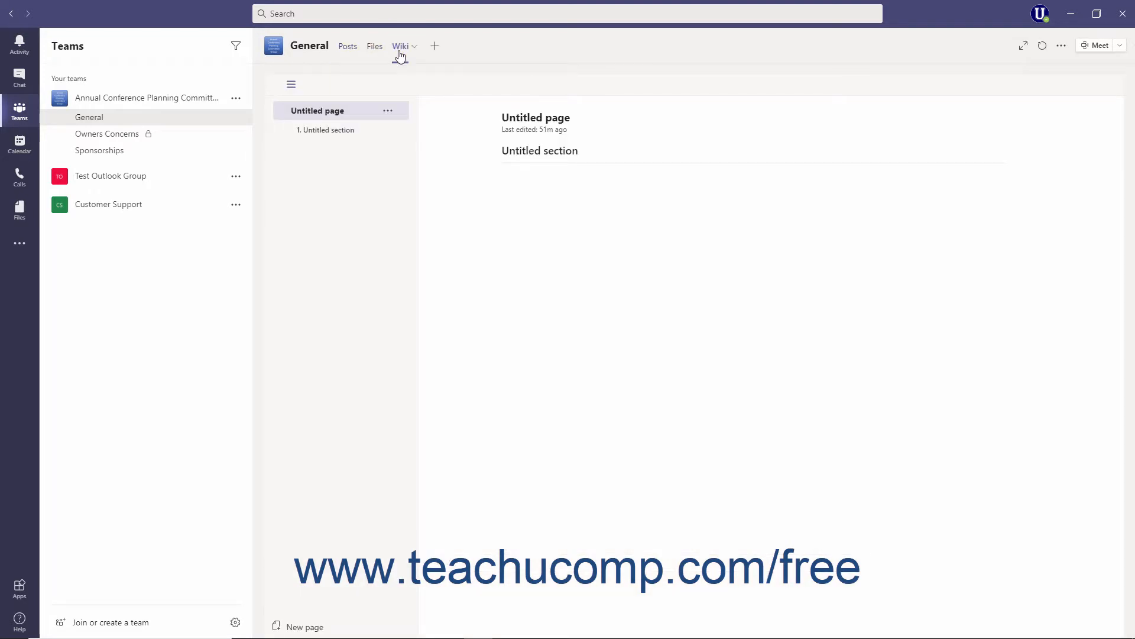
- Add a second Wiki tab named "New Wiki" to the General channel
left_click(346, 55)
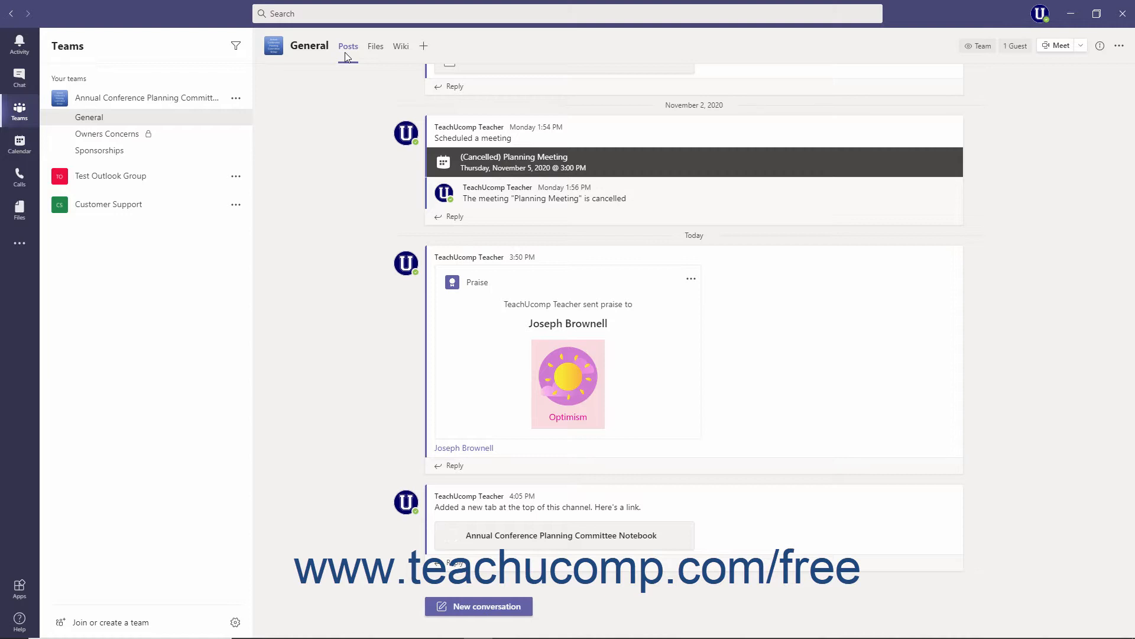
left_click(426, 47)
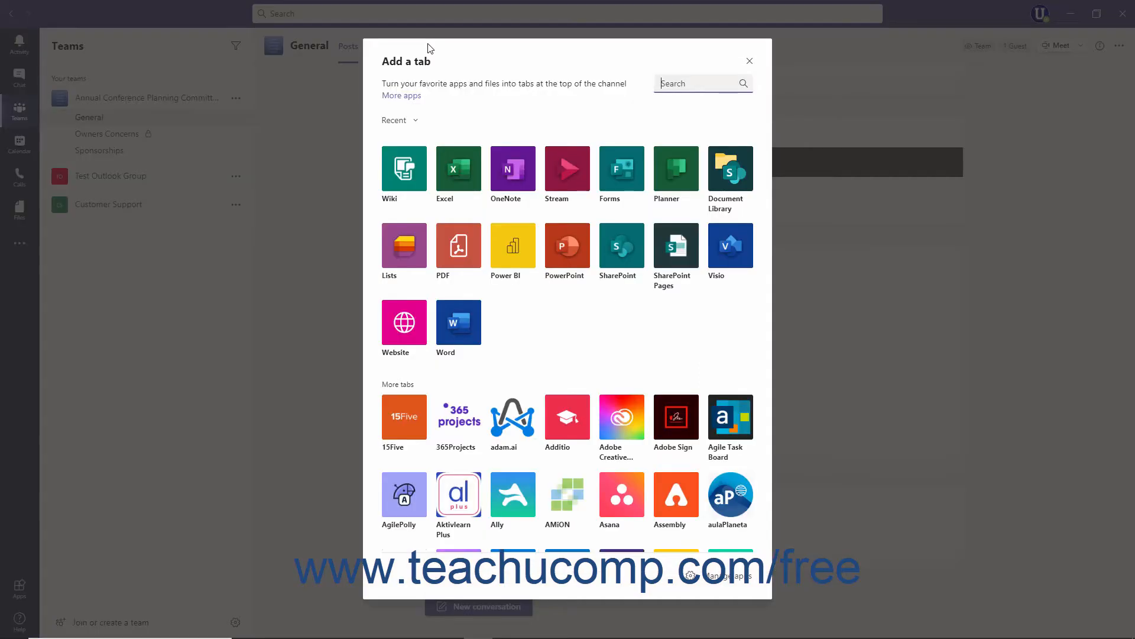
type("wiki")
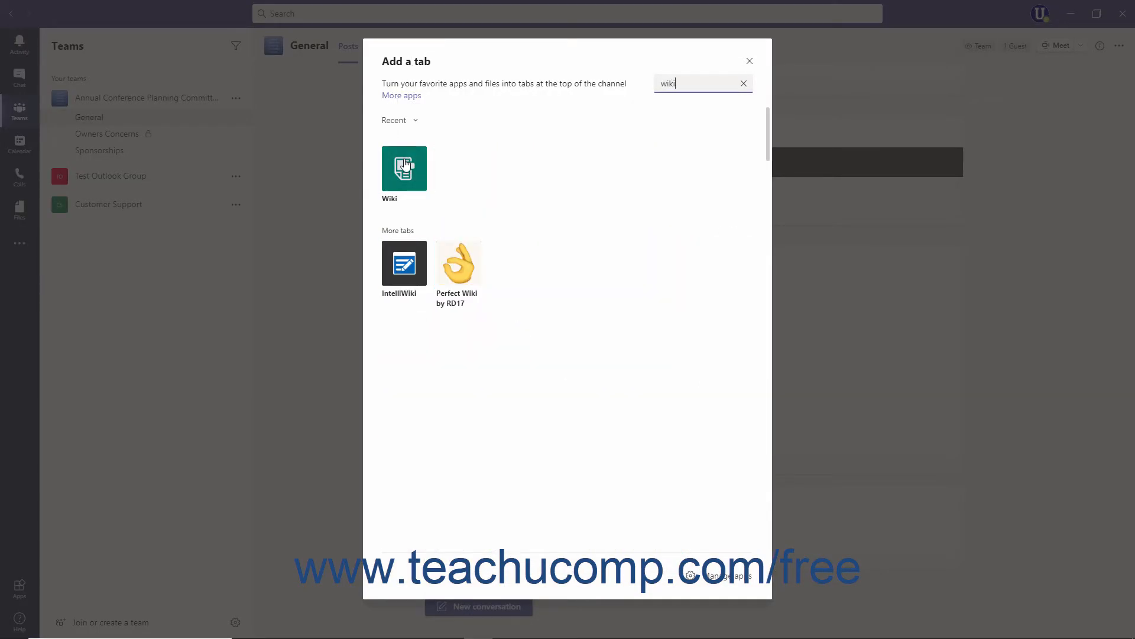
left_click(404, 161)
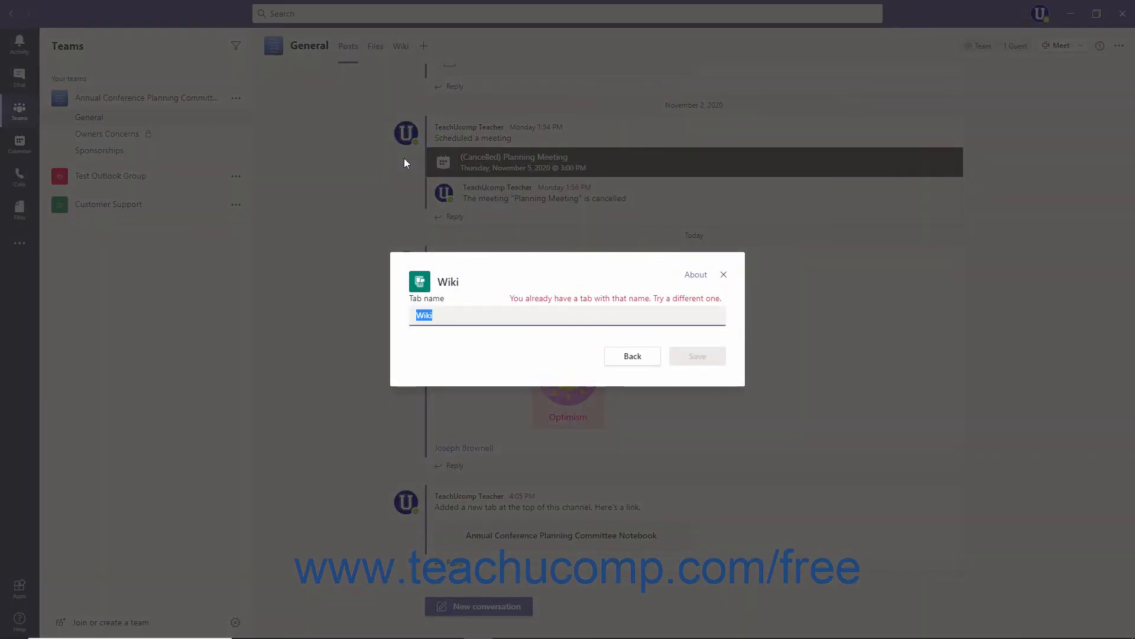
type("New W")
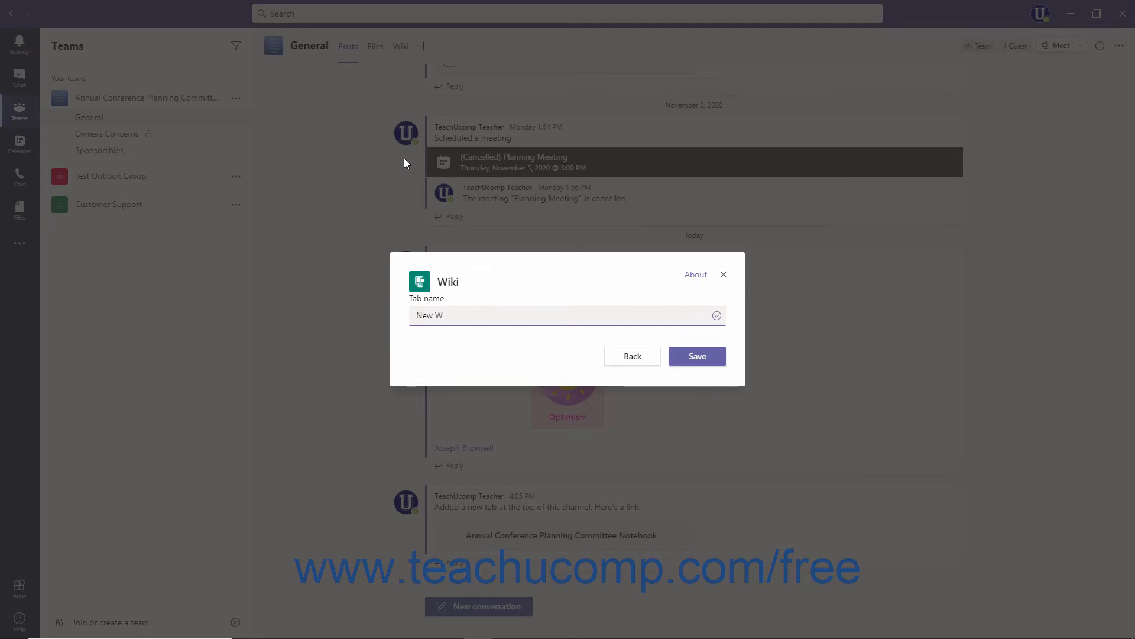
type("iki")
left_click(685, 356)
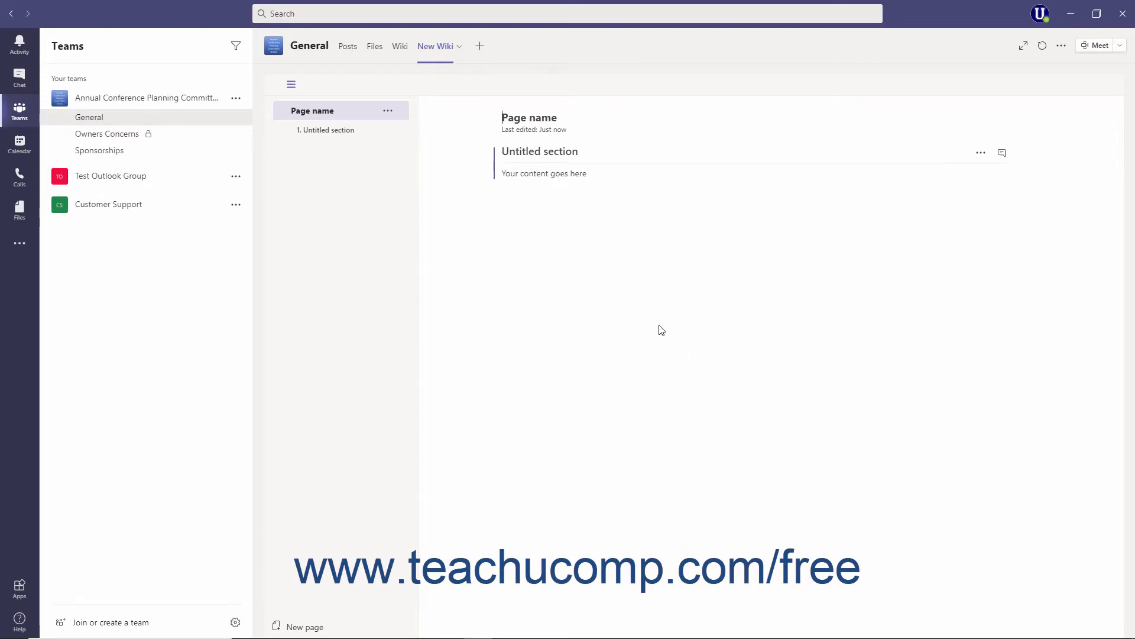
- Remove the "New Wiki" tab from the General channel
left_click(458, 47)
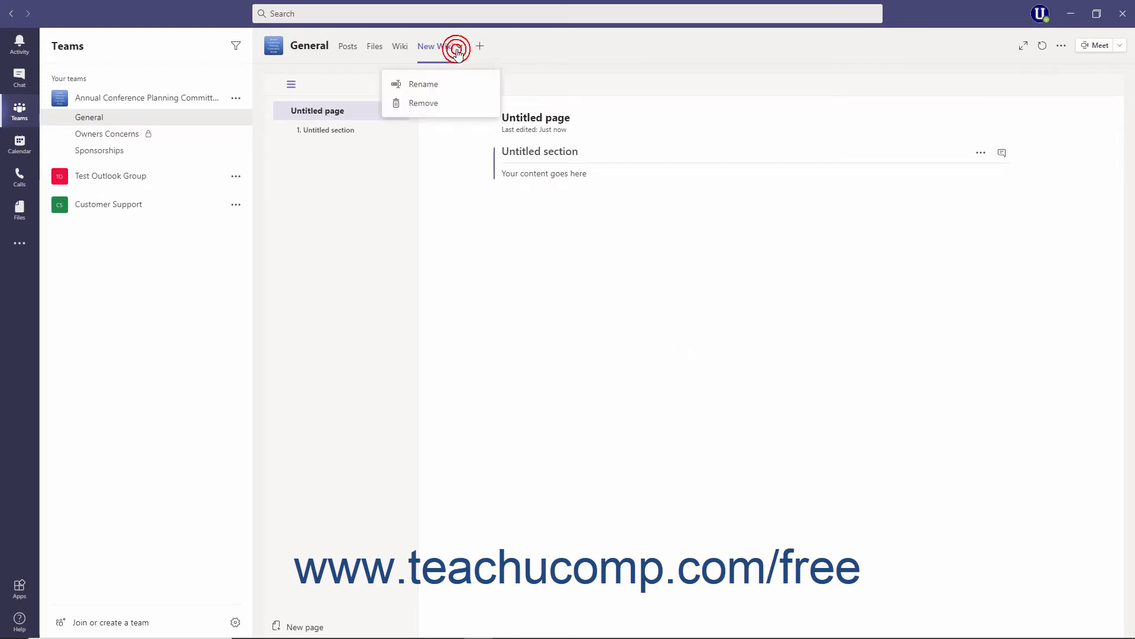
left_click(450, 107)
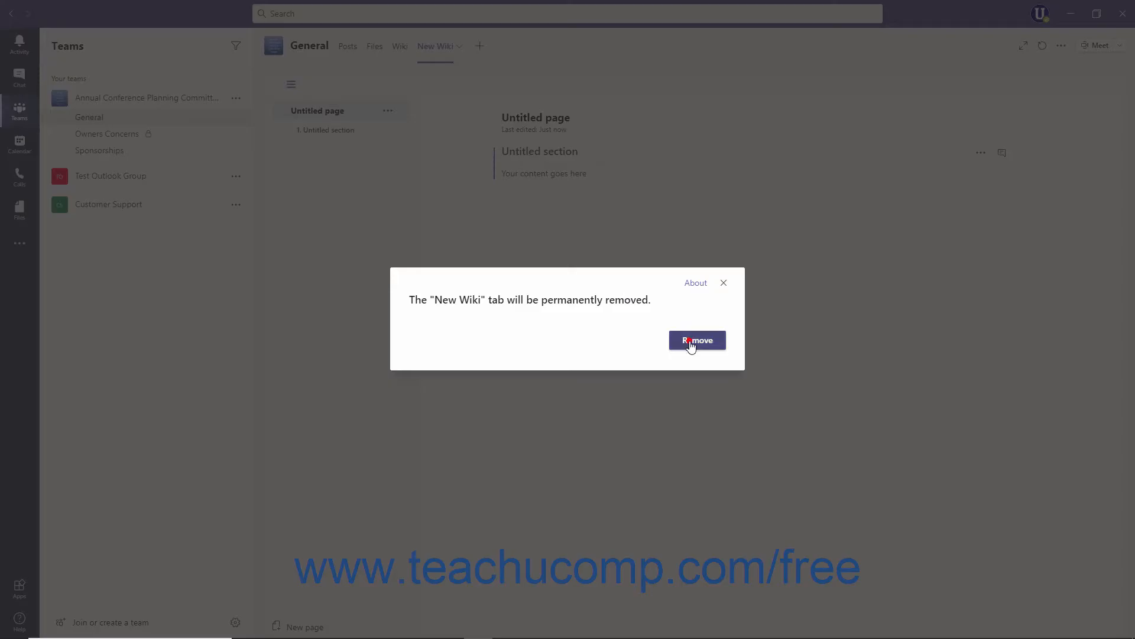
left_click(690, 344)
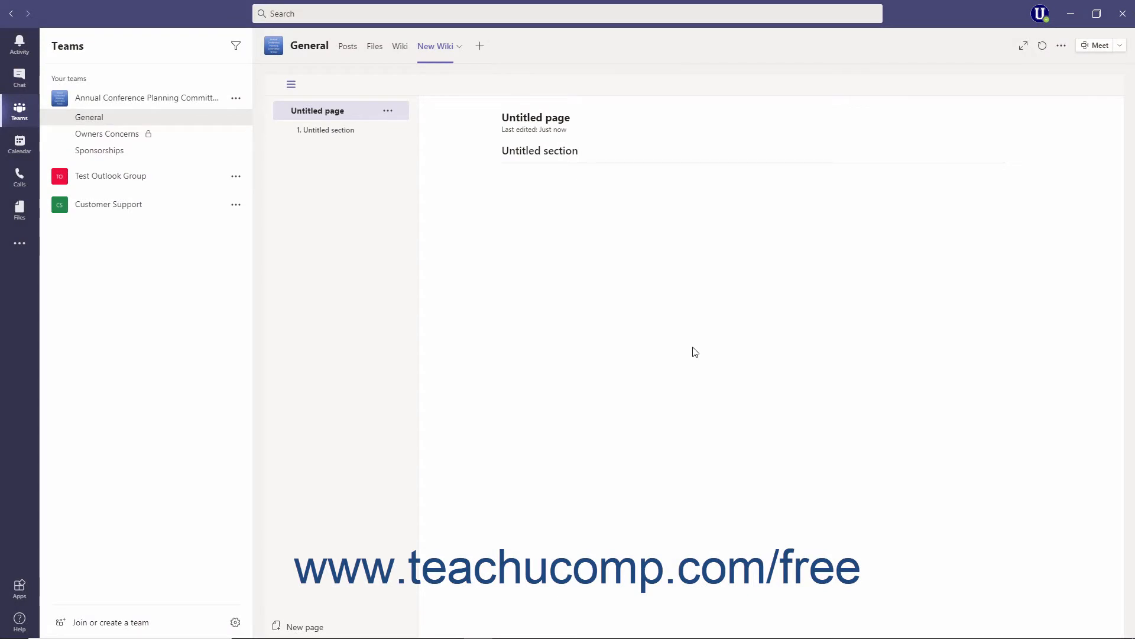
- Add a page titled "New Page" to the General channel's original Wiki
left_click(402, 47)
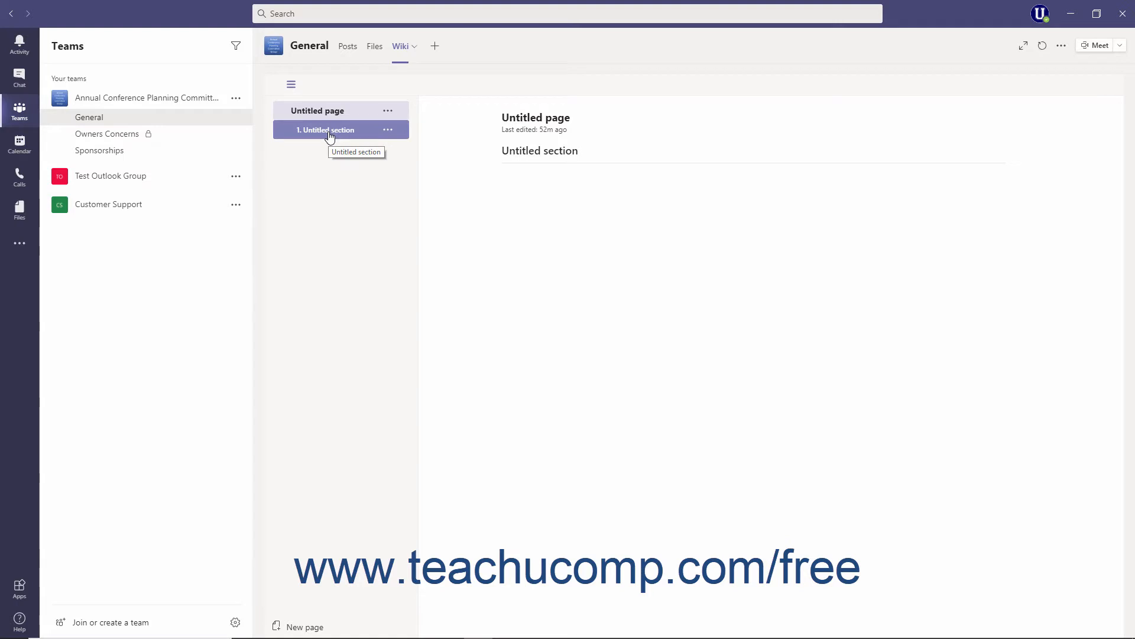
left_click(329, 136)
left_click(311, 627)
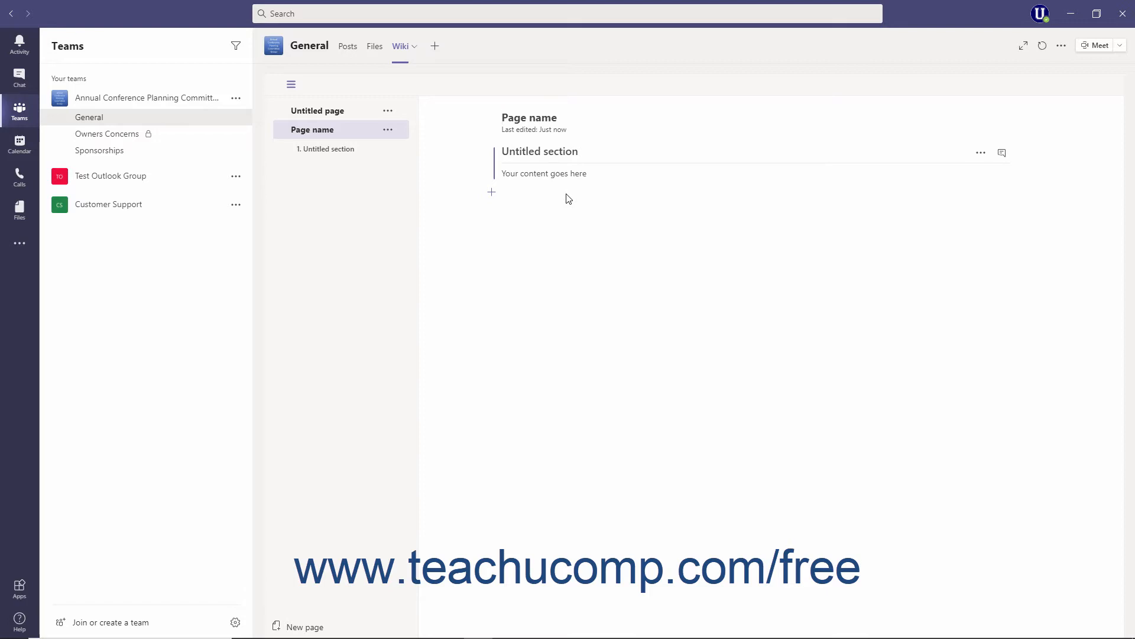
type("New Page")
- Title the page's first section "New Section" and enter "New notes for the new section." as its content
left_click(544, 149)
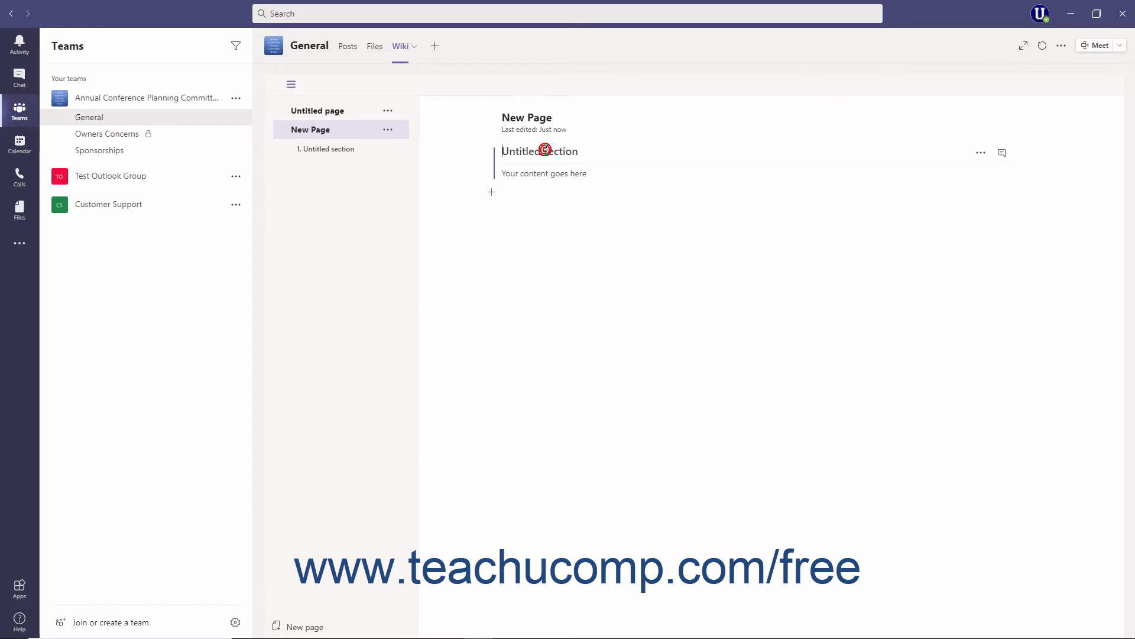
type("New Section")
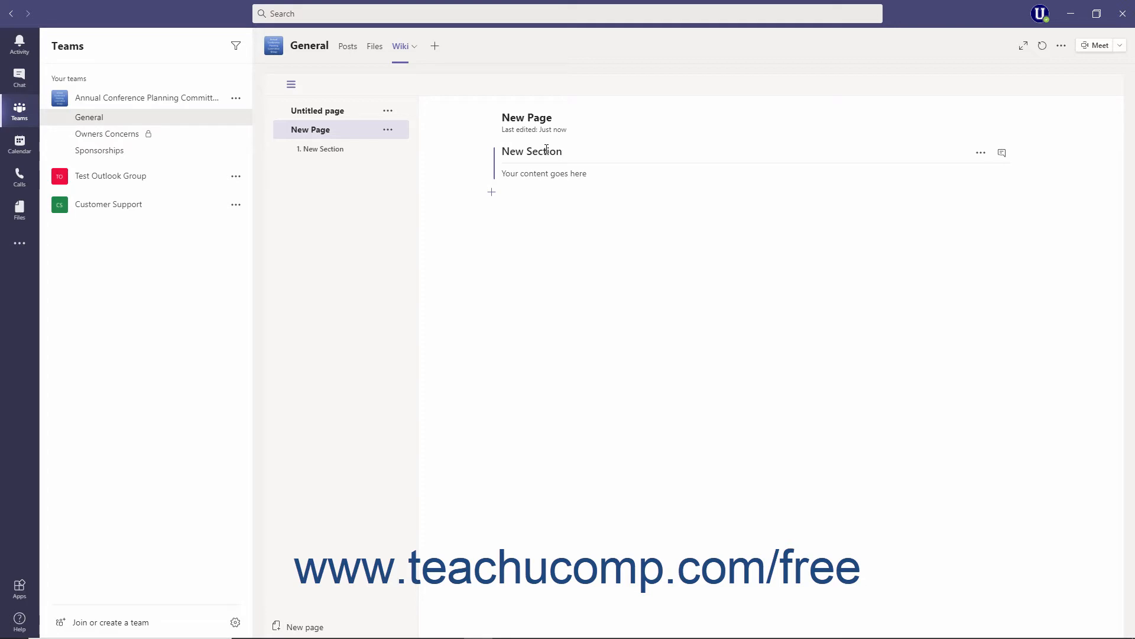
left_click(551, 173)
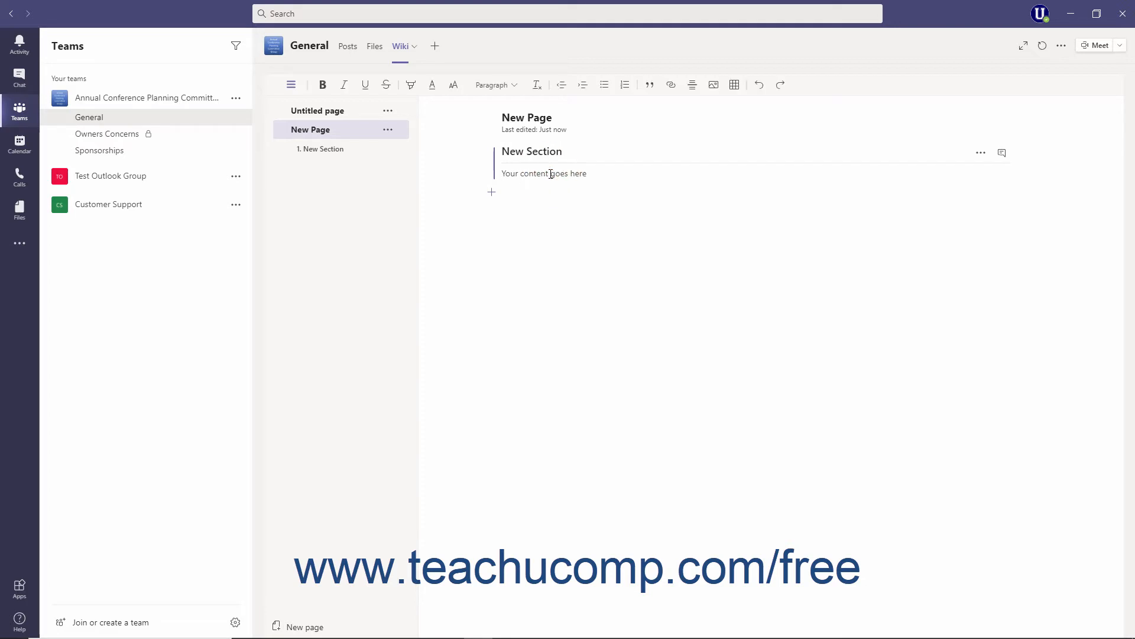
type("New notes for the new section.")
- Add a second section titled "Another new section" to the page, with the content "Even more notes..."
left_click(491, 195)
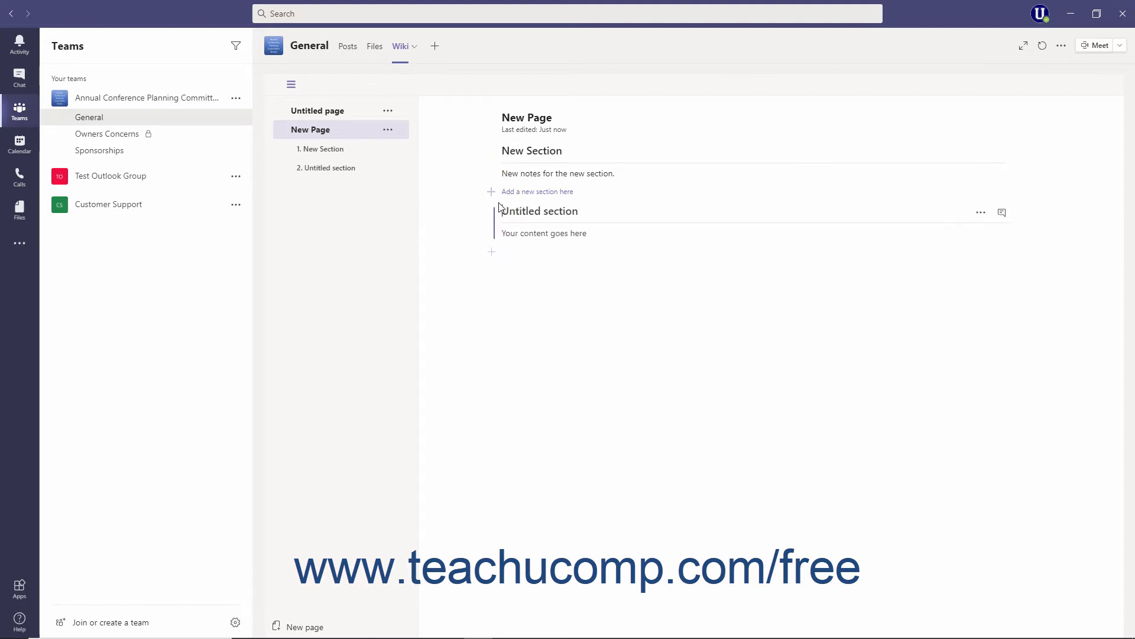
type("Another new section")
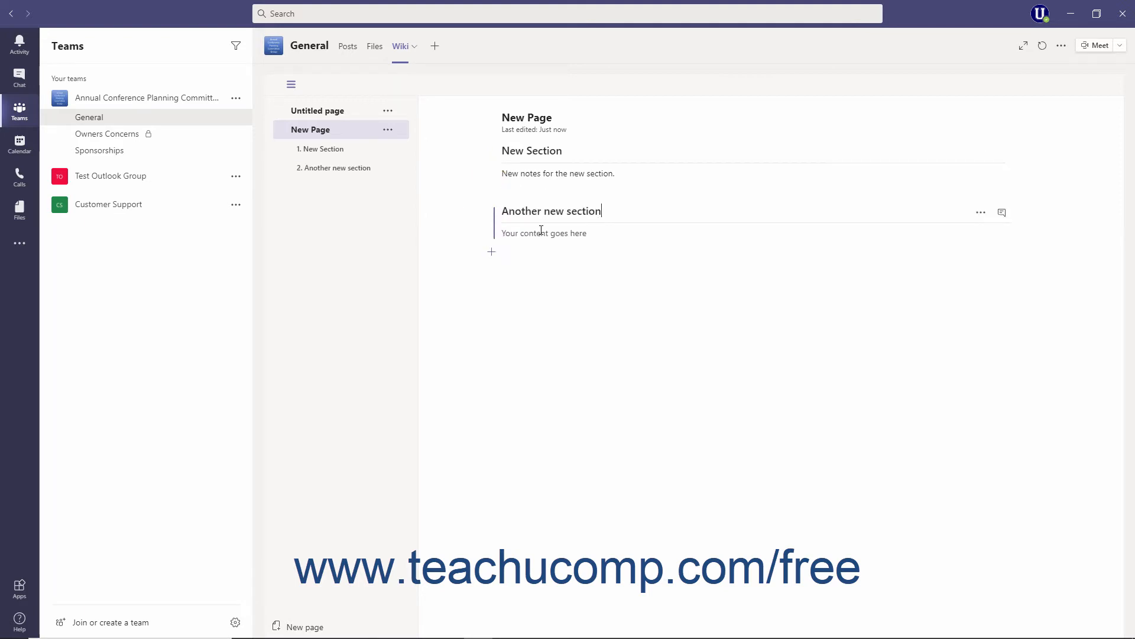
left_click(540, 232)
type("Even more notes...")
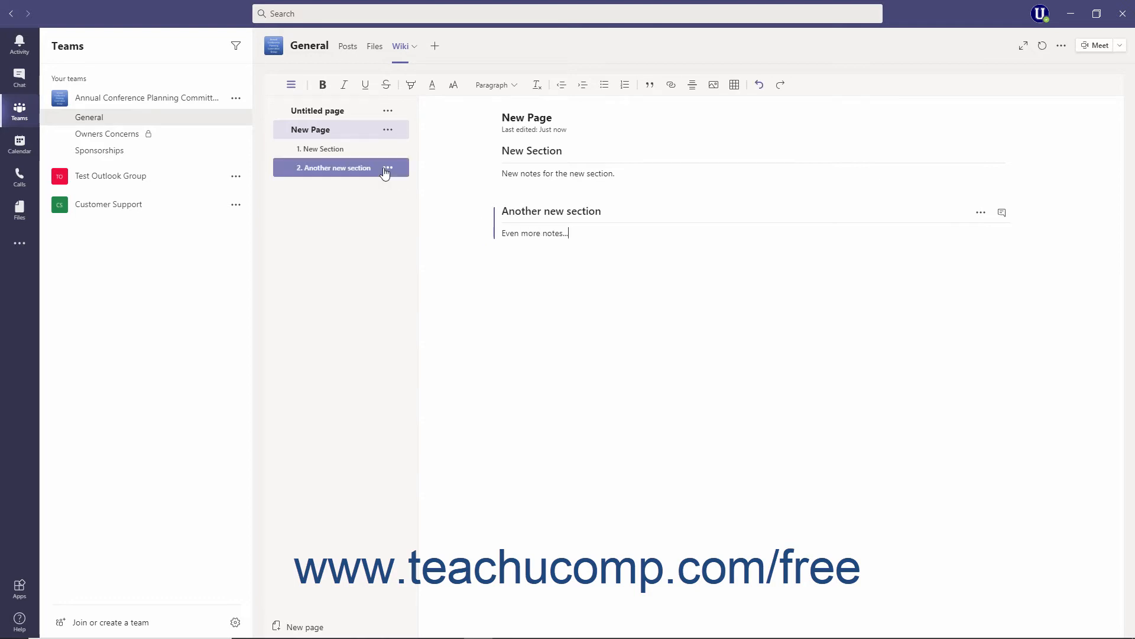
- Browse the wiki's pages and the sections of New Page, and collapse and re-expand the wiki's page list
left_click(349, 170)
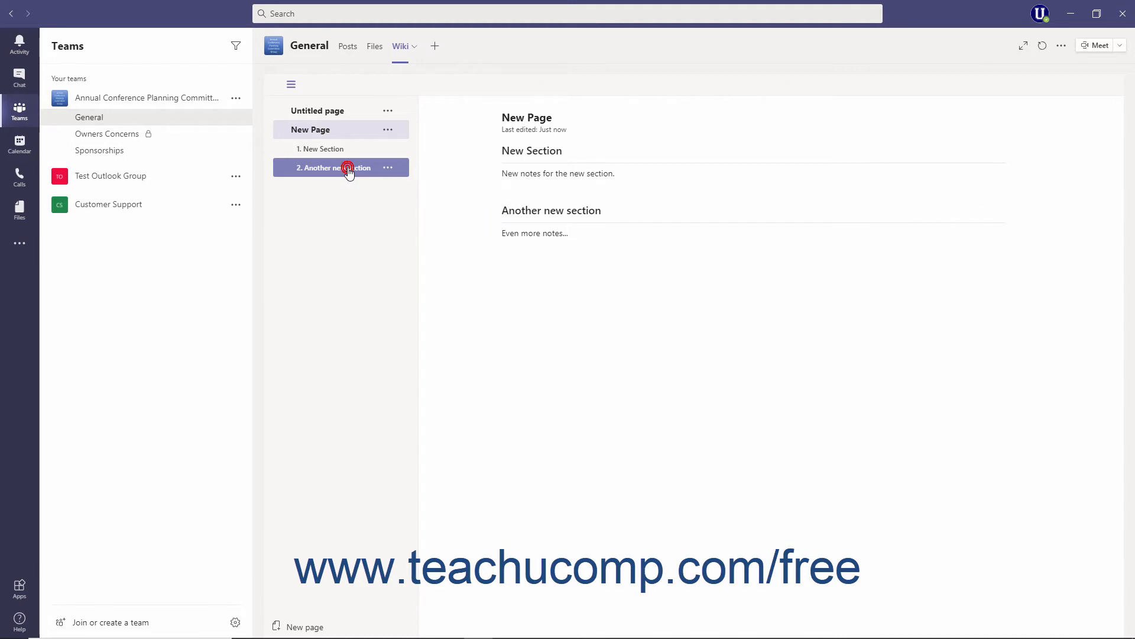
left_click(348, 151)
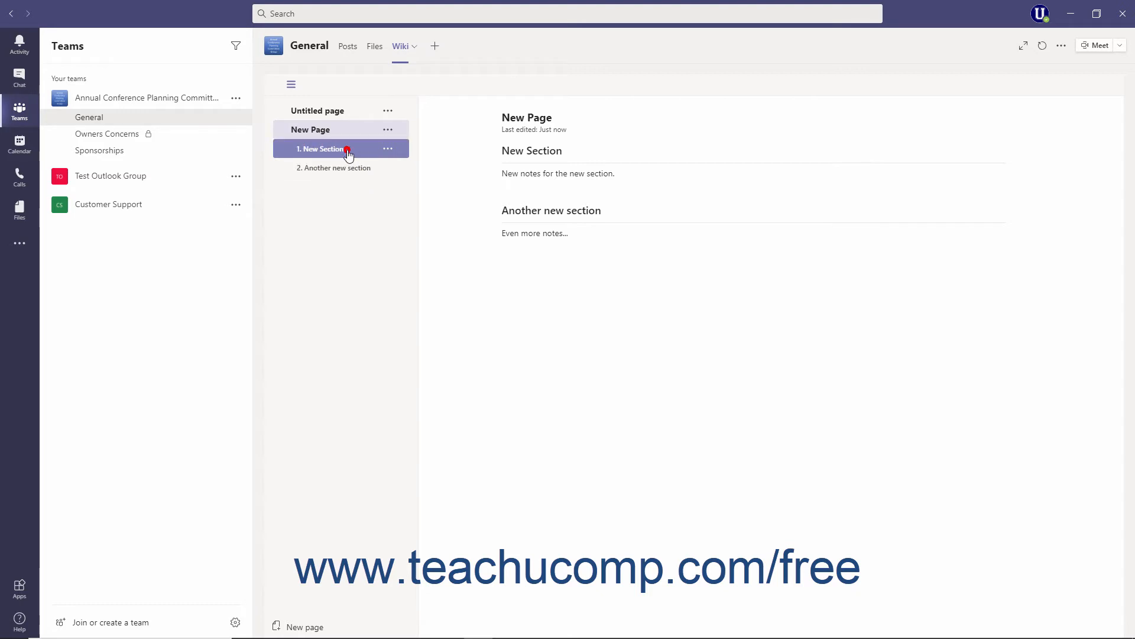
left_click(359, 108)
left_click(357, 130)
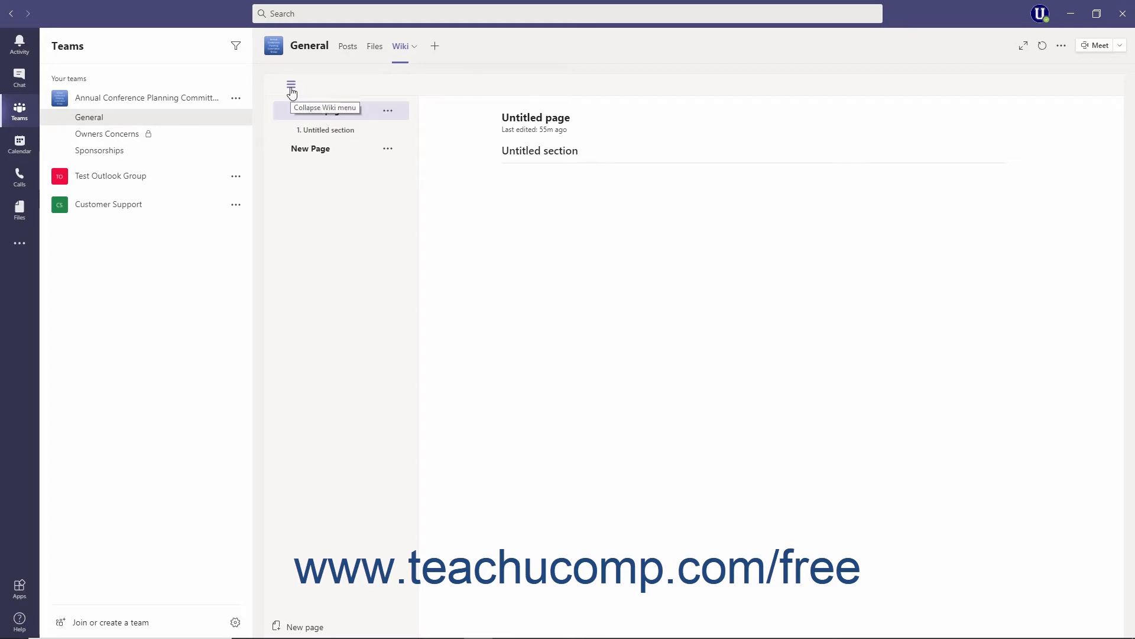
left_click(291, 85)
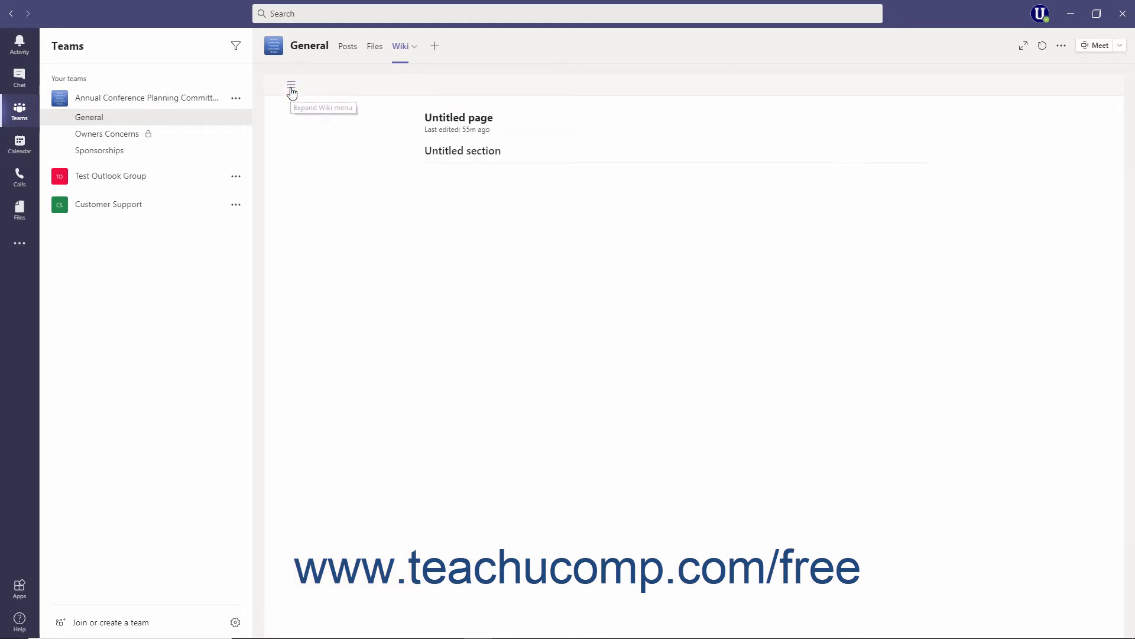
left_click(292, 87)
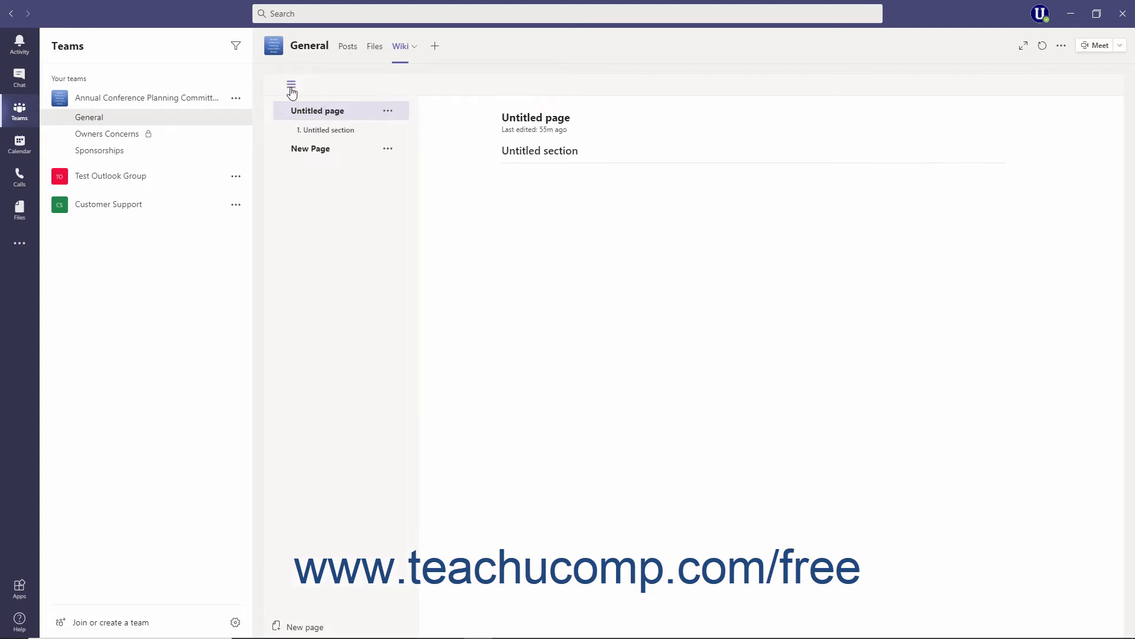
left_click(311, 149)
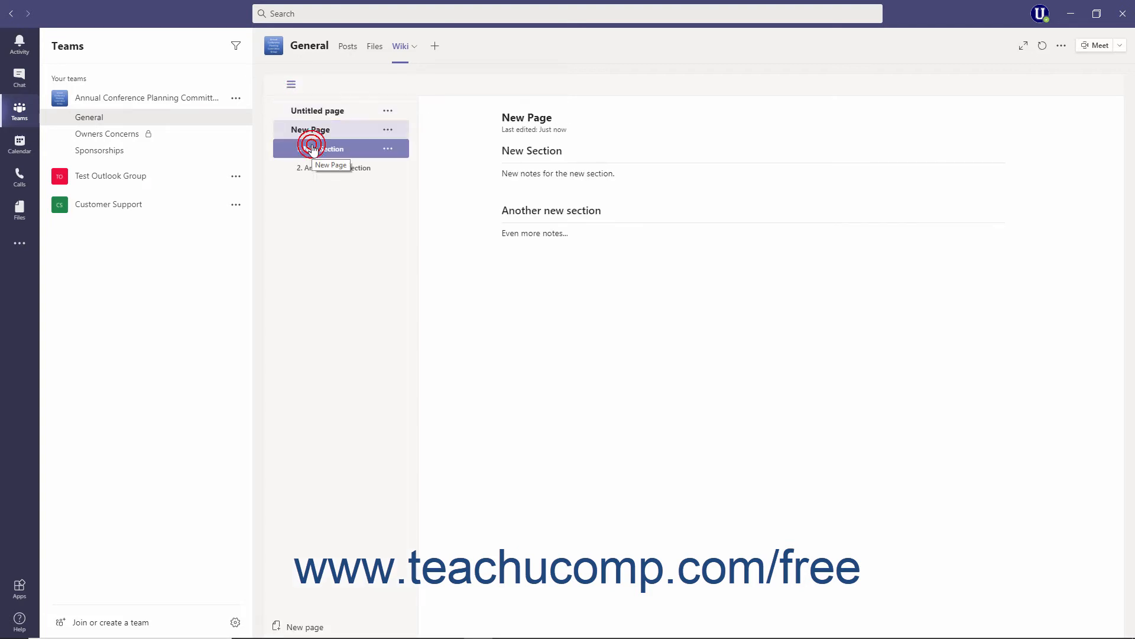
left_click(321, 169)
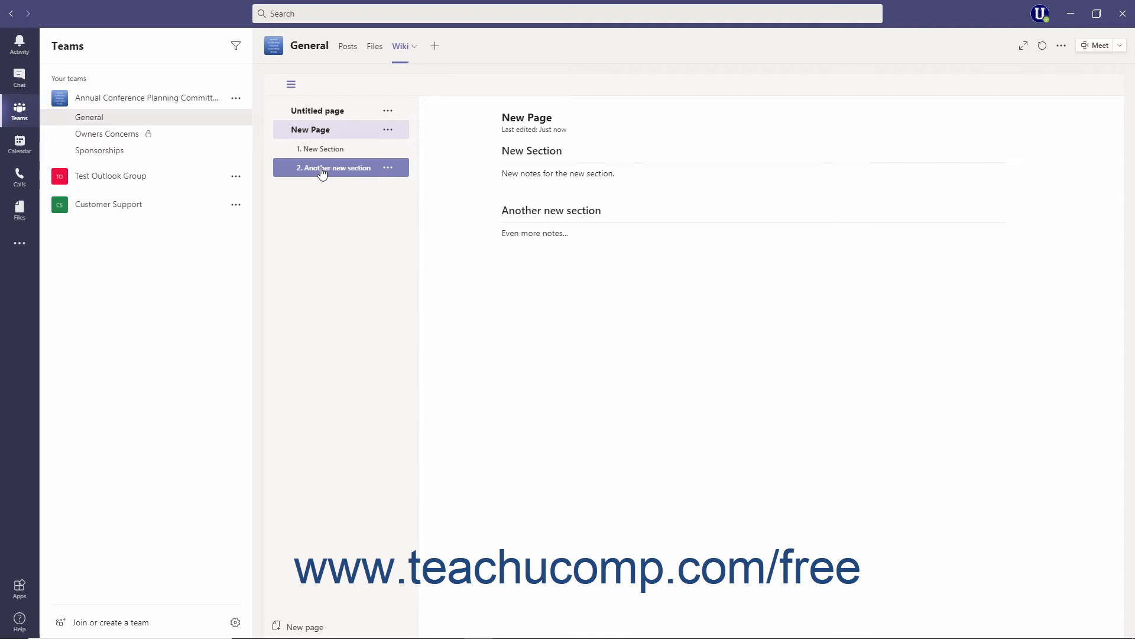
- Move "Another new section" up above "New Section" and back down below it
left_click(391, 168)
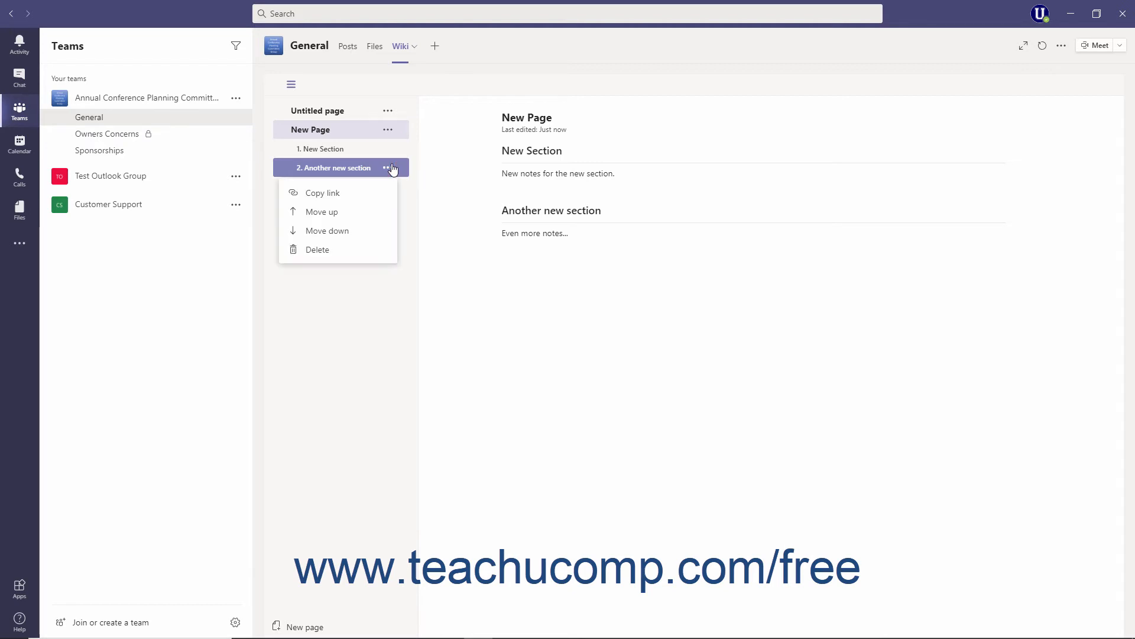
left_click(355, 213)
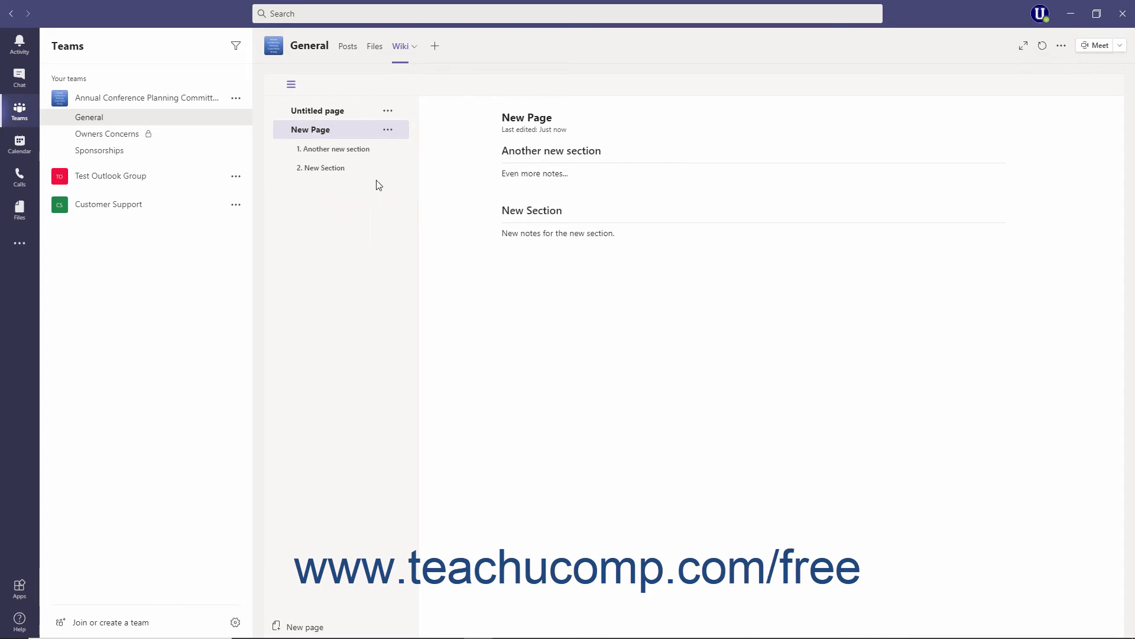
left_click(388, 149)
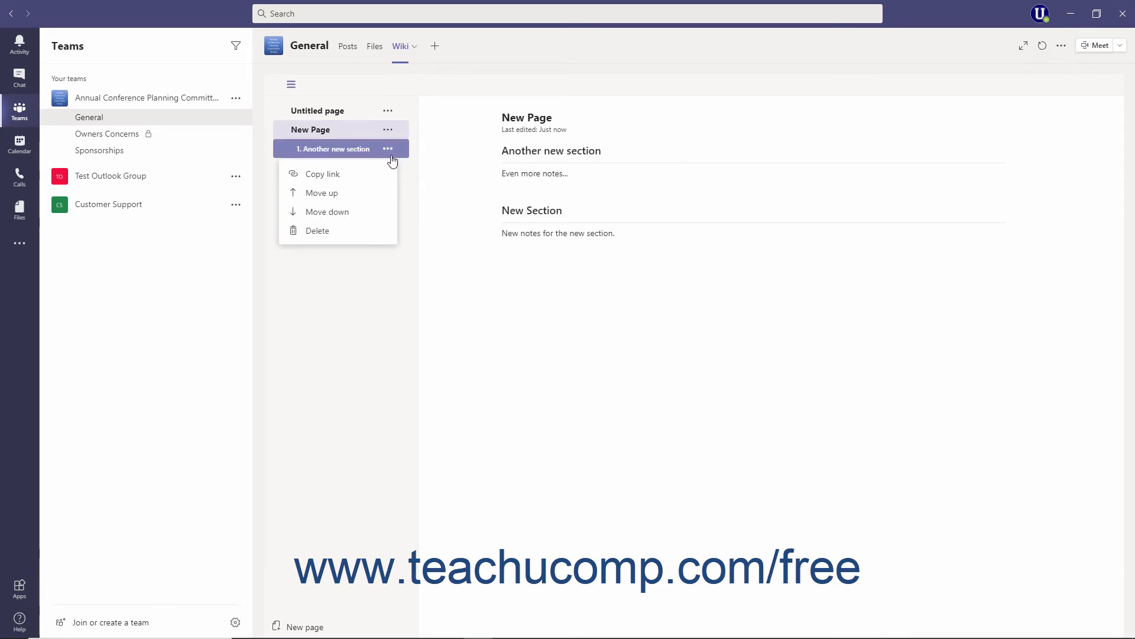
left_click(366, 211)
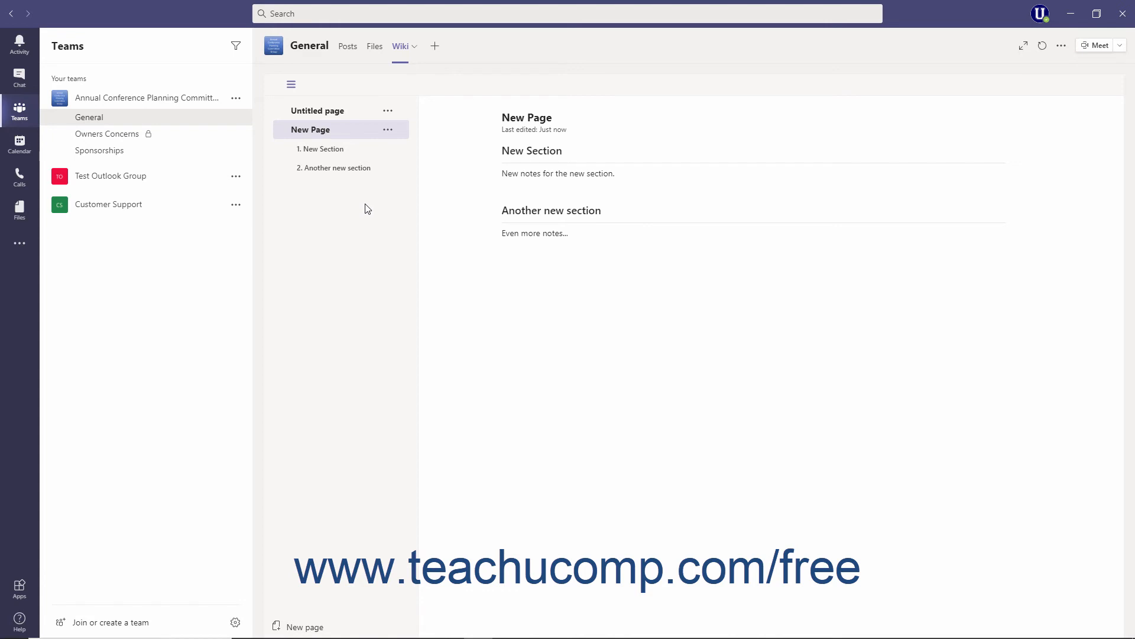
- Delete "Another new section" from New Page
left_click(388, 169)
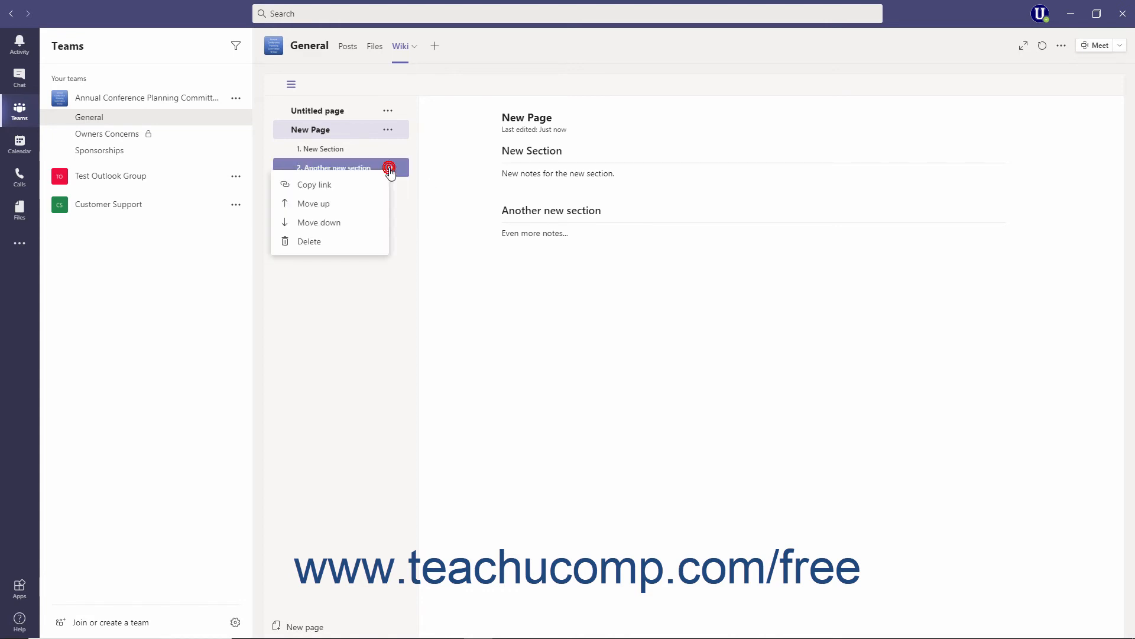
left_click(346, 235)
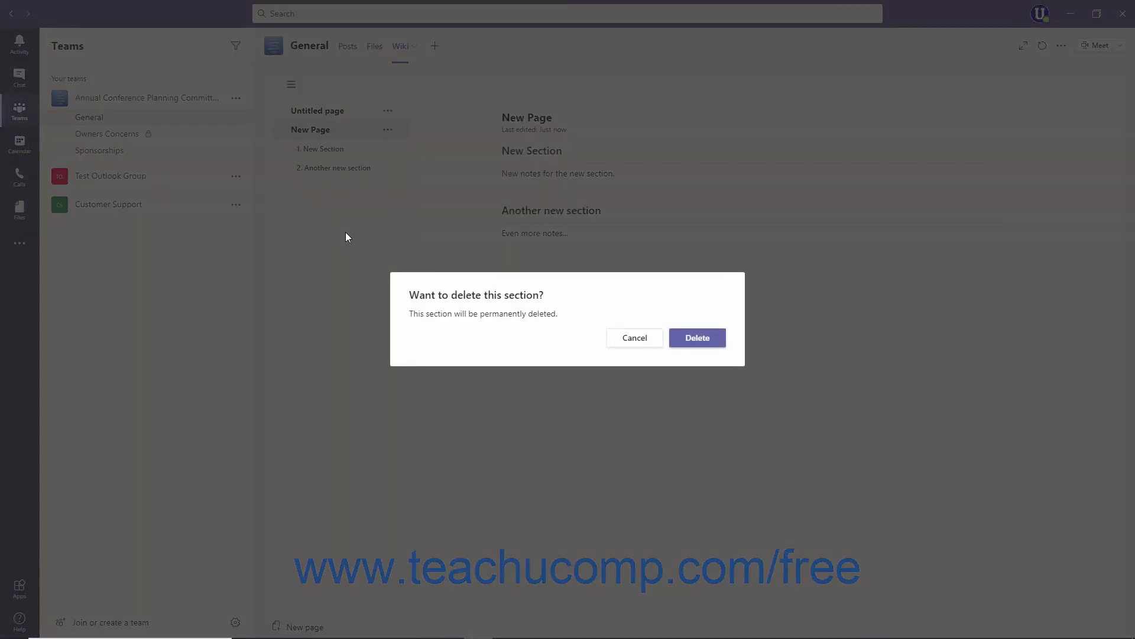
left_click(704, 339)
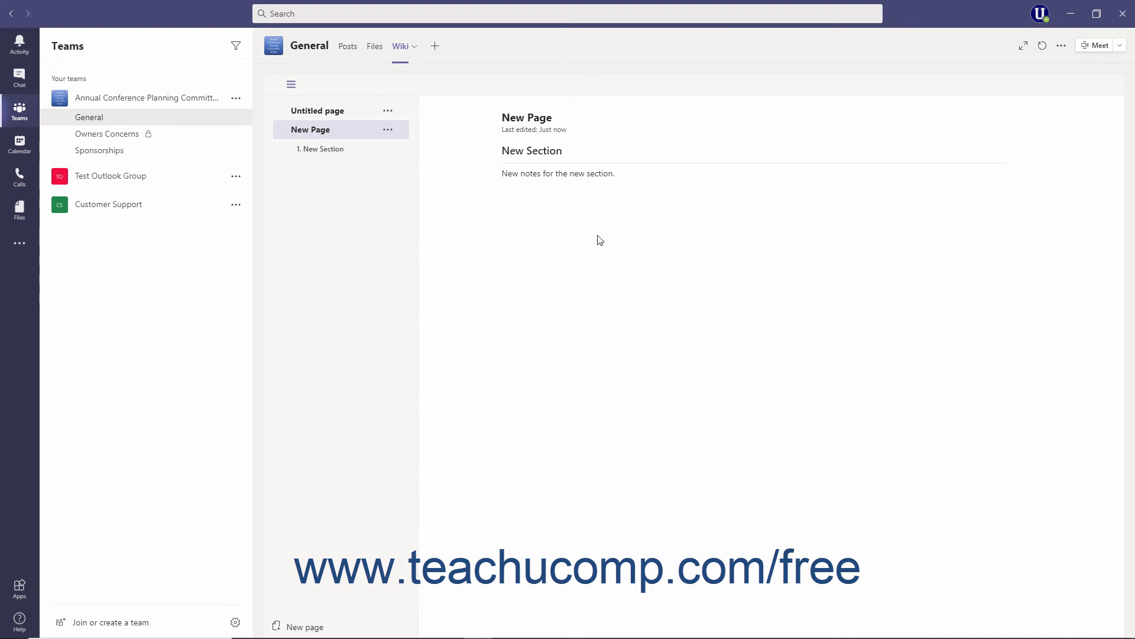
- Add the paragraph "Here are some more notes in the same section." below the existing notes in New Section
left_click(594, 185)
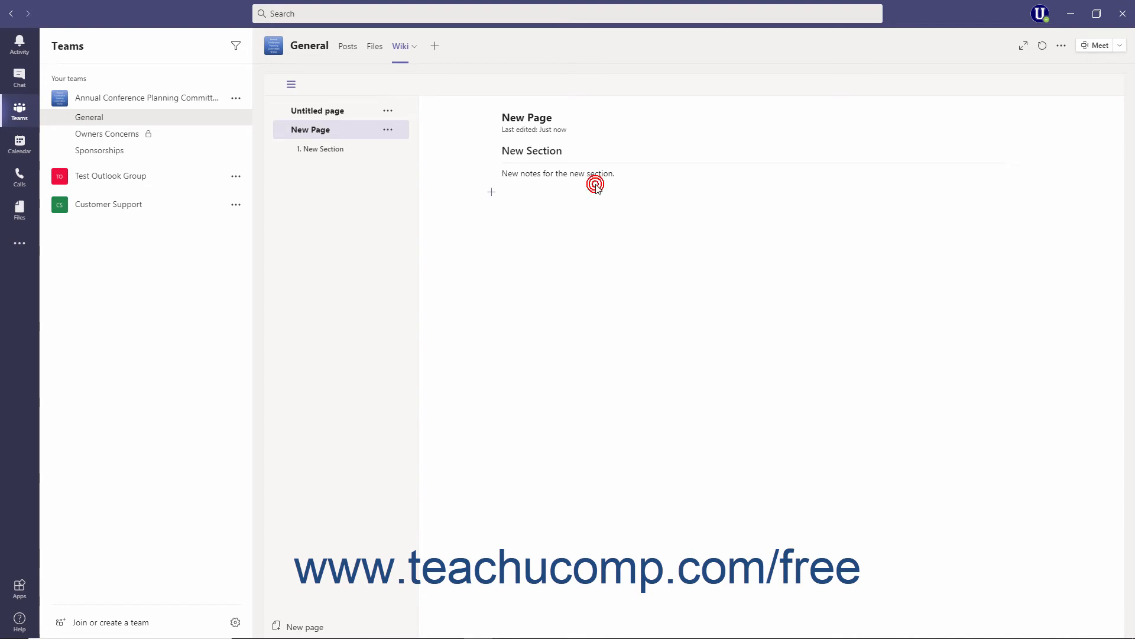
left_click(647, 175)
key("Return")
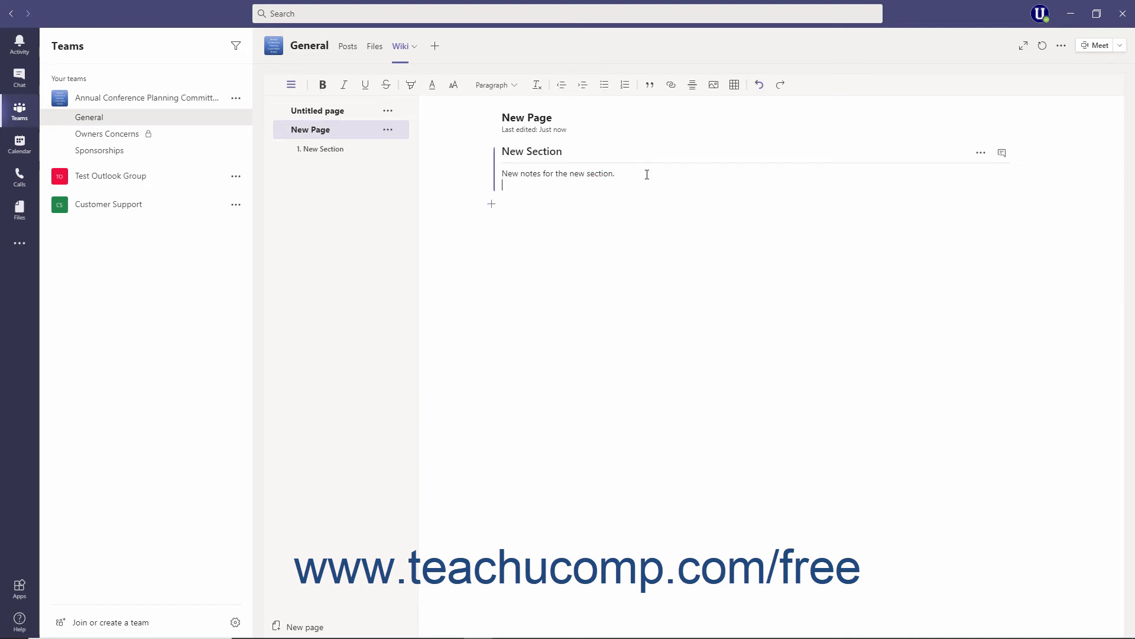
type("Here are some more notes in the same section.")
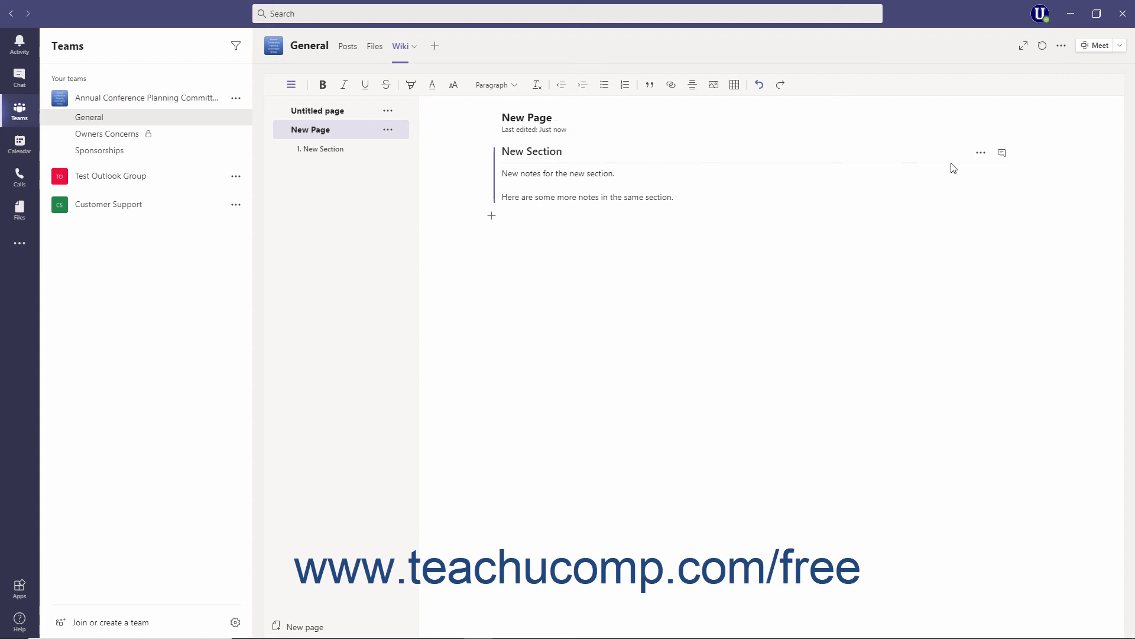
- Start a conversation about New Section with the message "How is everyone?" and close the conversation pane
left_click(1002, 154)
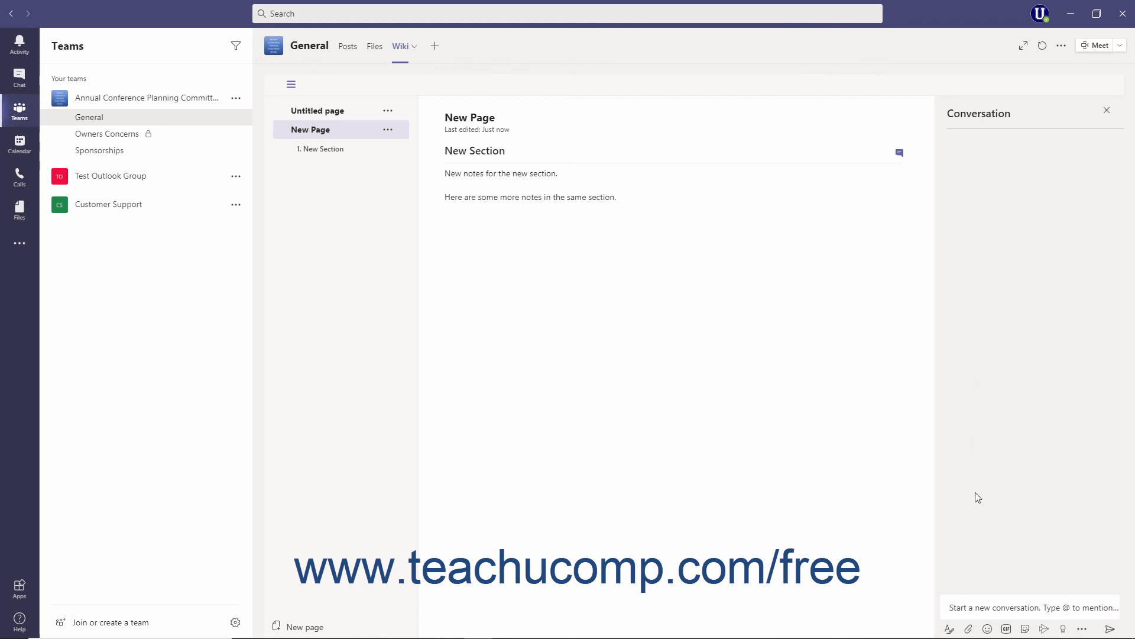
type("How is everyone?")
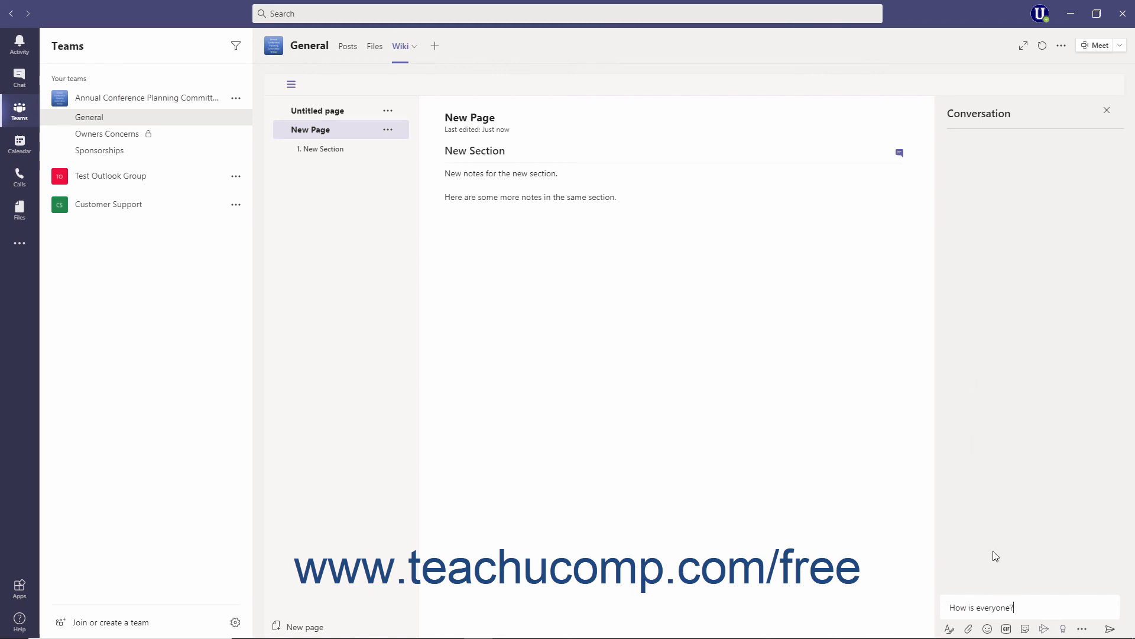
left_click(1110, 629)
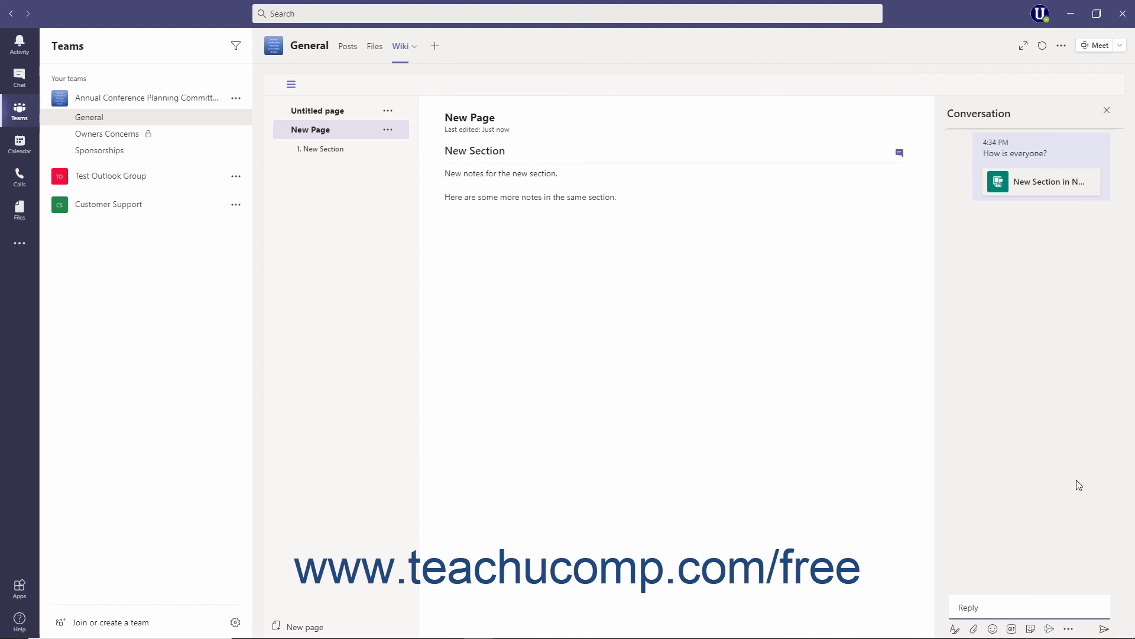
left_click(900, 155)
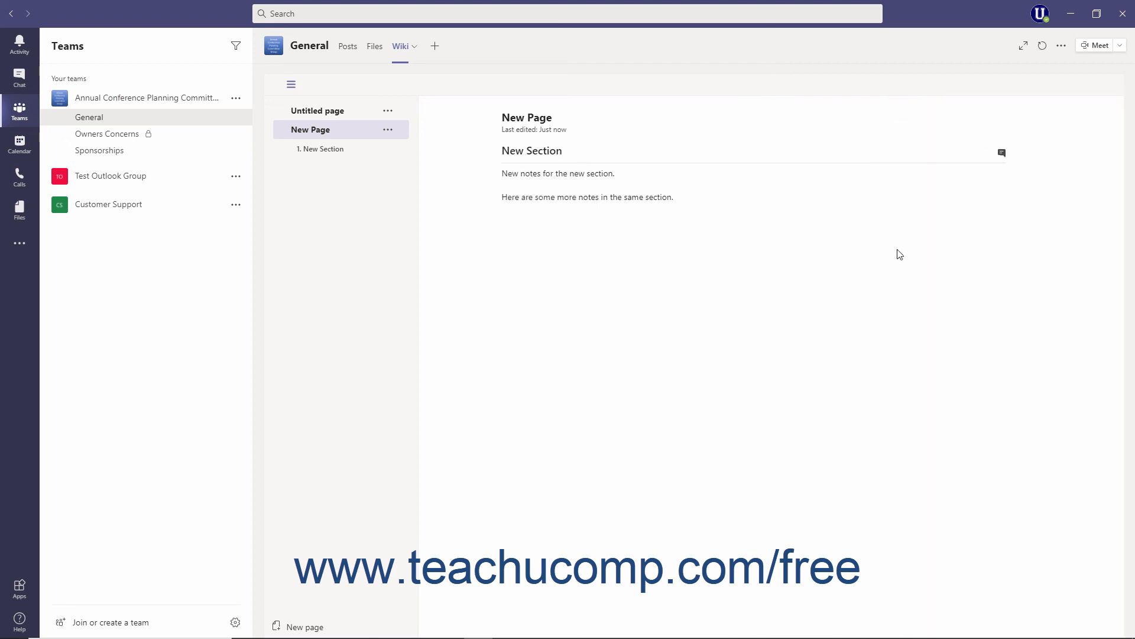